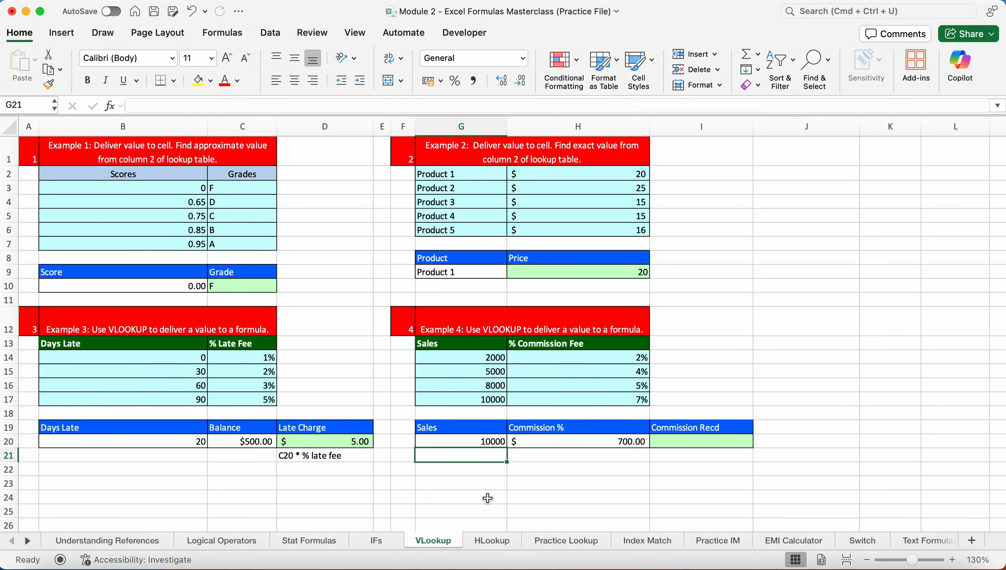
Step: On the HLookup sheet, begin a VLOOKUP formula in F8 with lookup value E8 and table array B7:C11
{"action": "left_click", "coordinate": [488, 539]}
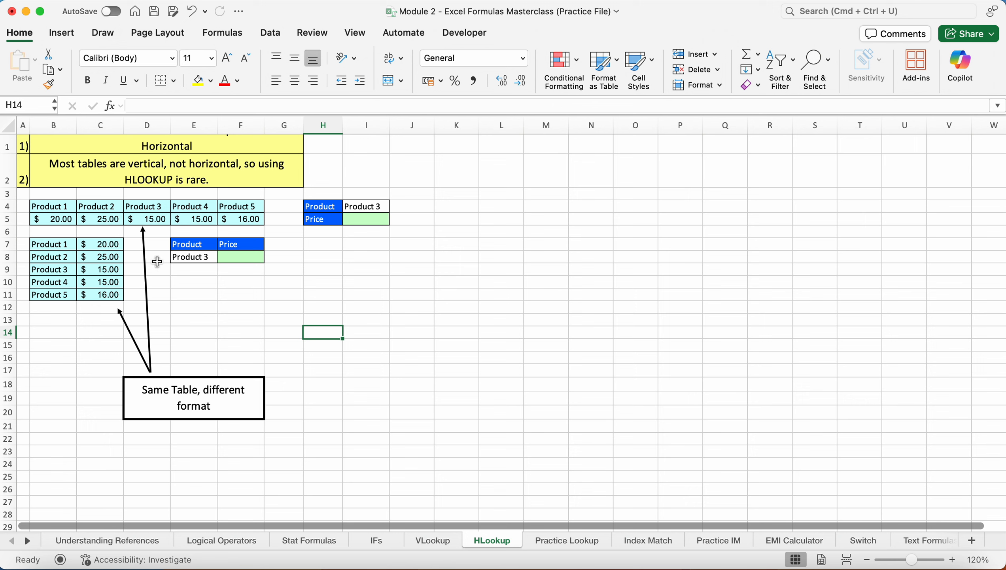
{"action": "left_click_drag", "start_coordinate": [59, 243], "coordinate": [104, 294]}
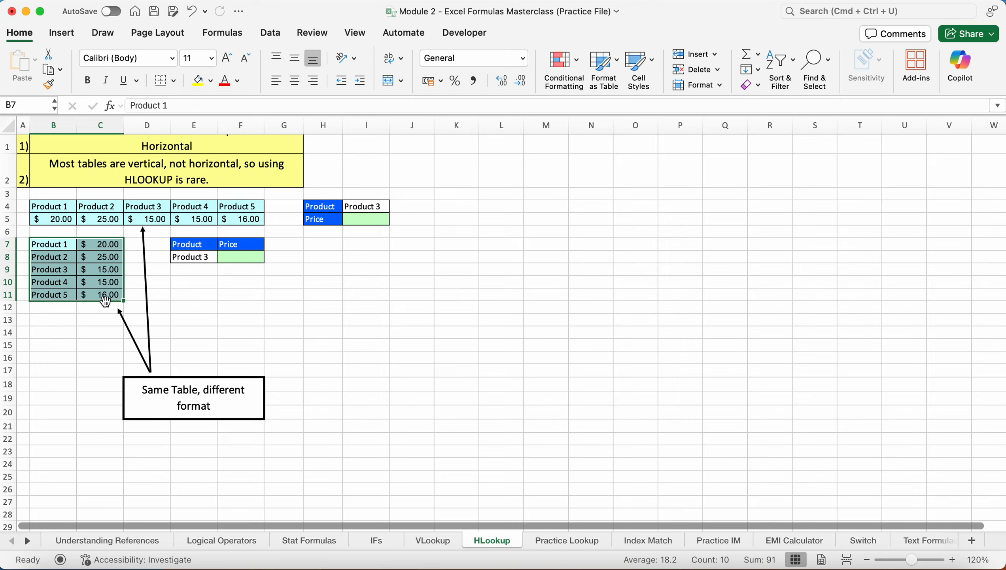
{"action": "double_click", "coordinate": [238, 257]}
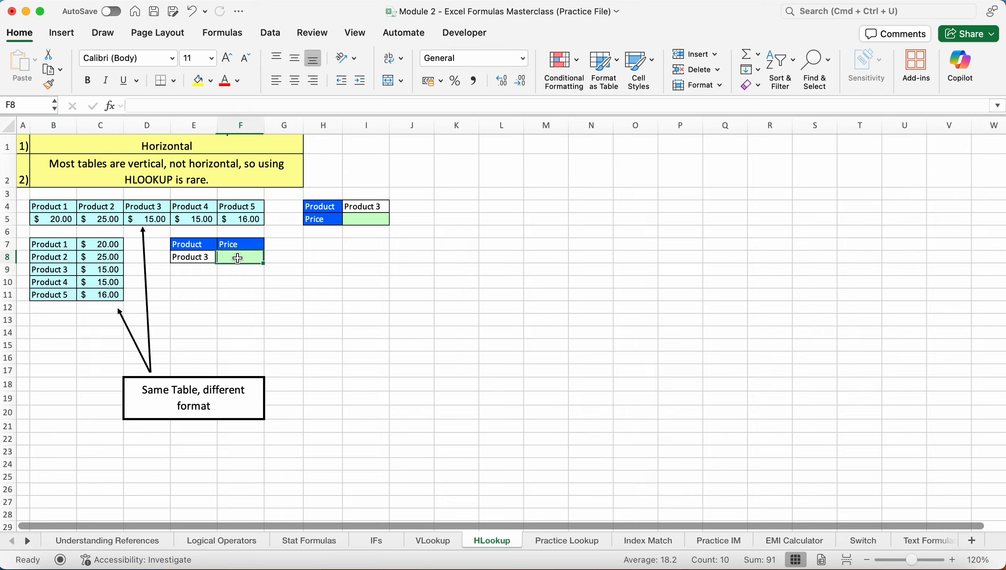
{"action": "type", "text": "="}
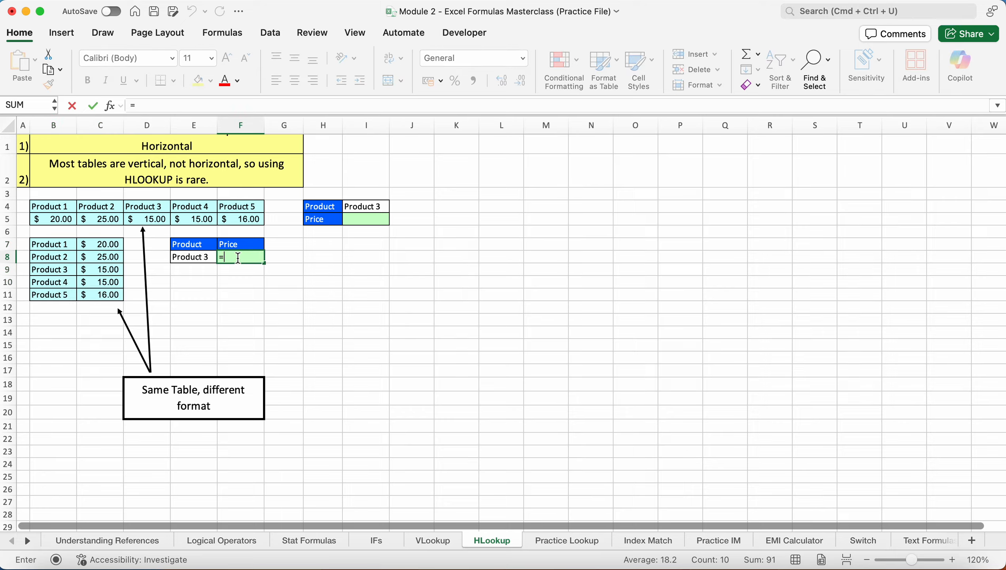
{"action": "type", "text": "vl"}
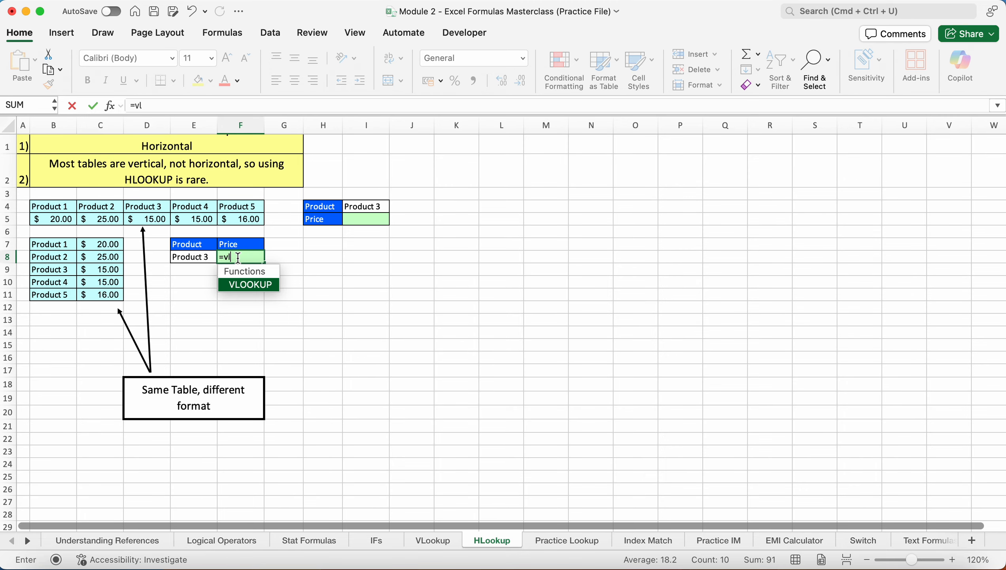
{"action": "left_click", "coordinate": [254, 285]}
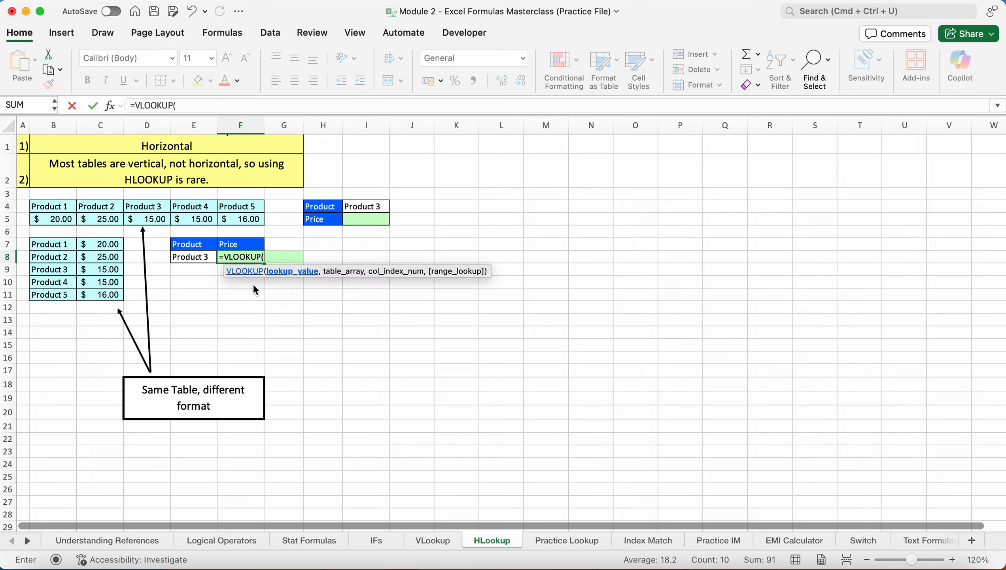
{"action": "left_click", "coordinate": [203, 257]}
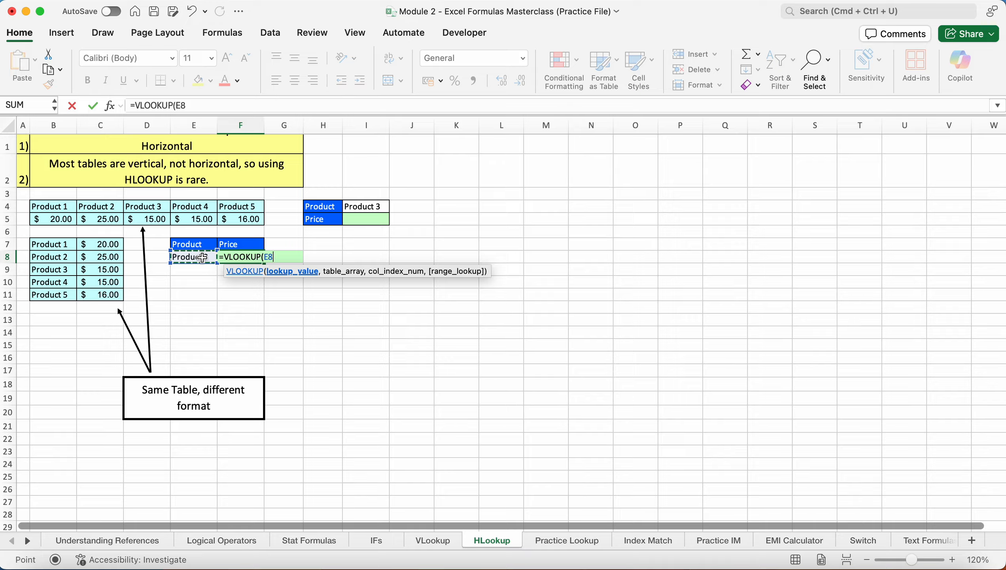
{"action": "type", "text": ","}
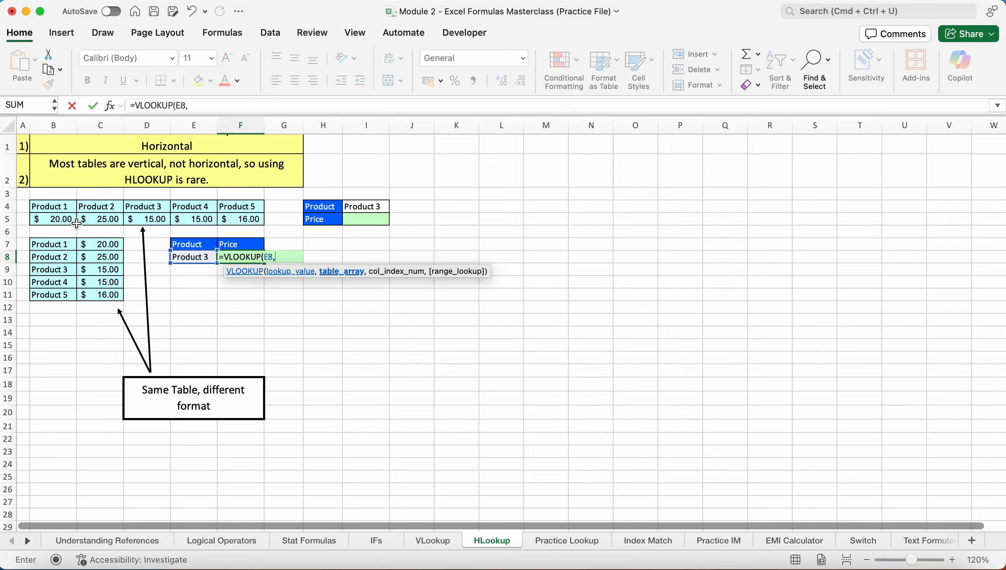
{"action": "left_click_drag", "start_coordinate": [70, 243], "coordinate": [104, 294]}
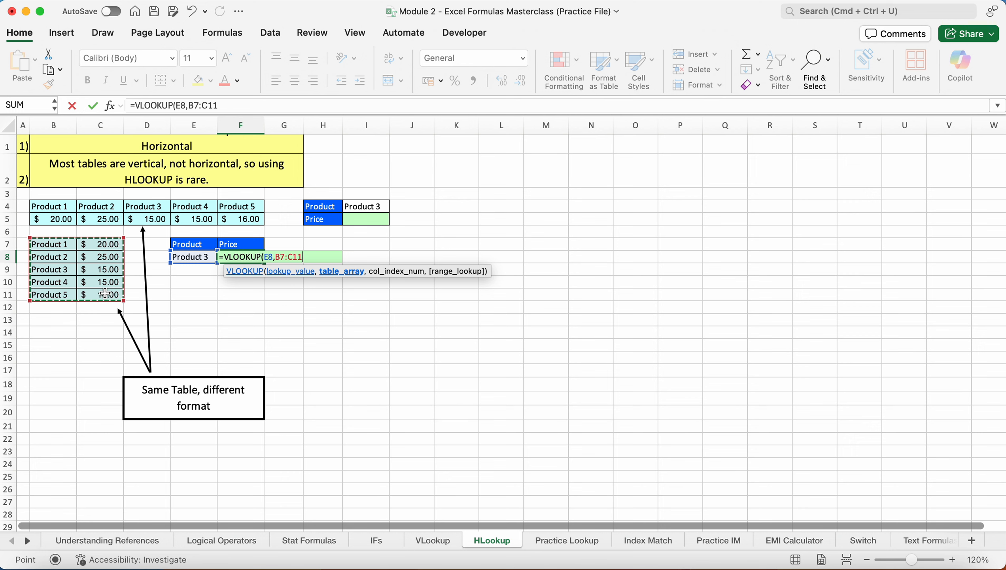
Step: Complete the VLOOKUP formula in F8 with column index 2 and FALSE for an exact match
{"action": "type", "text": ",2"}
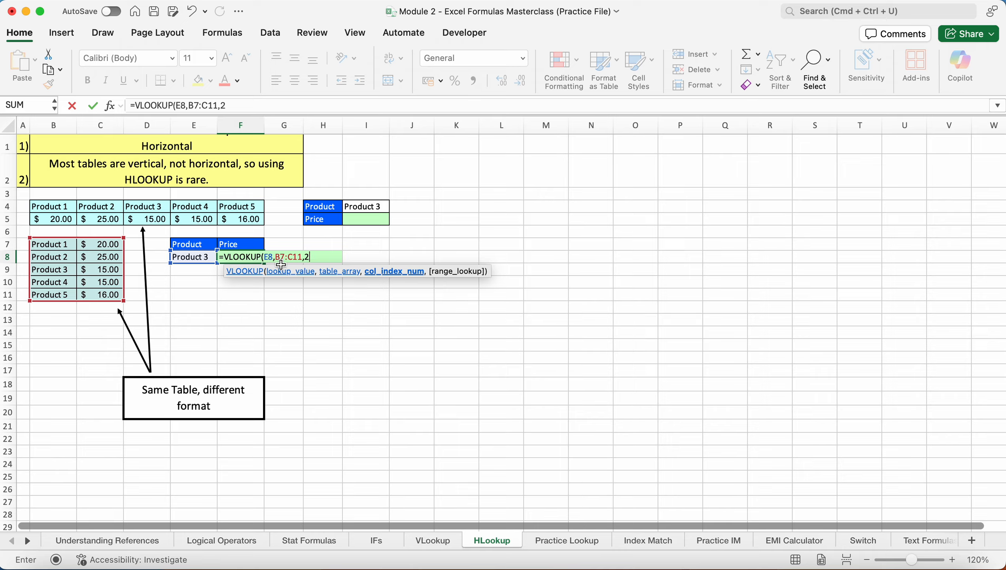
{"action": "type", "text": ","}
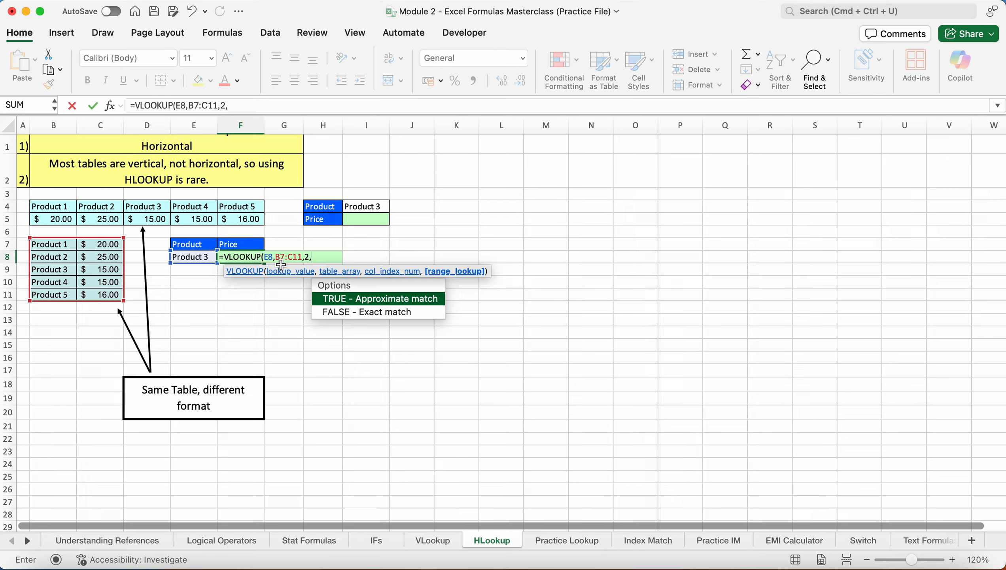
{"action": "double_click", "coordinate": [368, 312]}
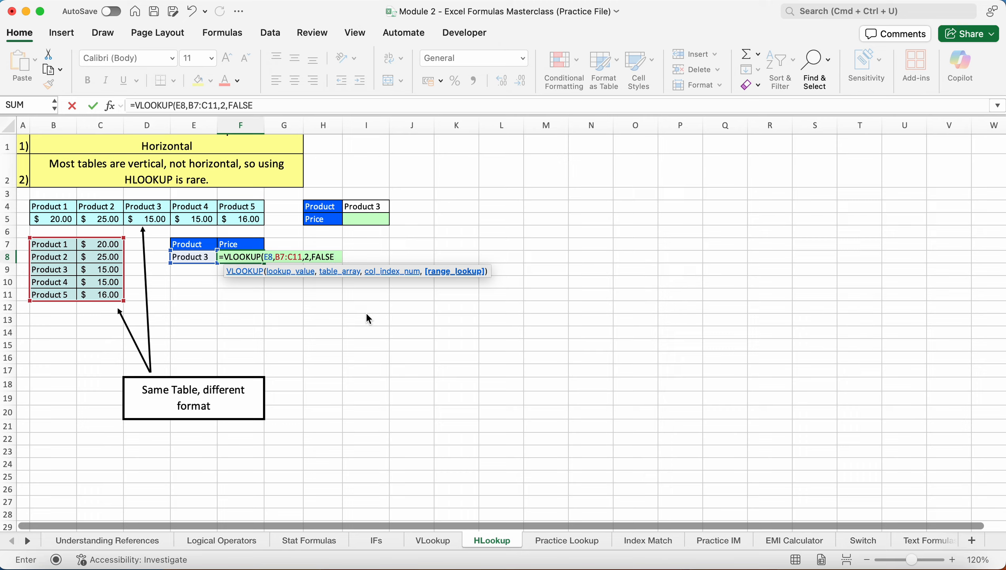
{"action": "type", "text": ")"}
{"action": "key", "text": "Return"}
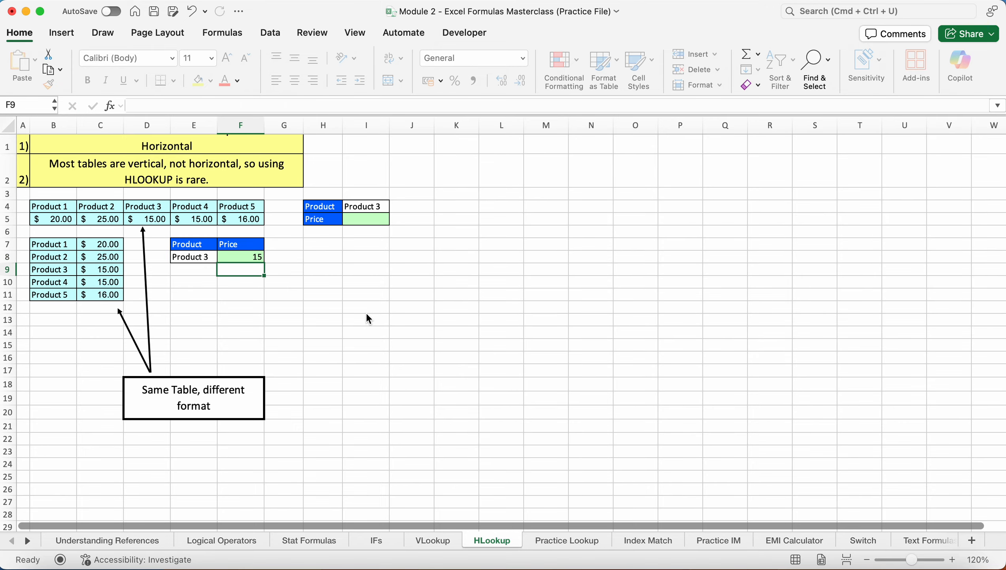
Step: Change the lookup product in cell E8 to Product 2
{"action": "left_click", "coordinate": [206, 257]}
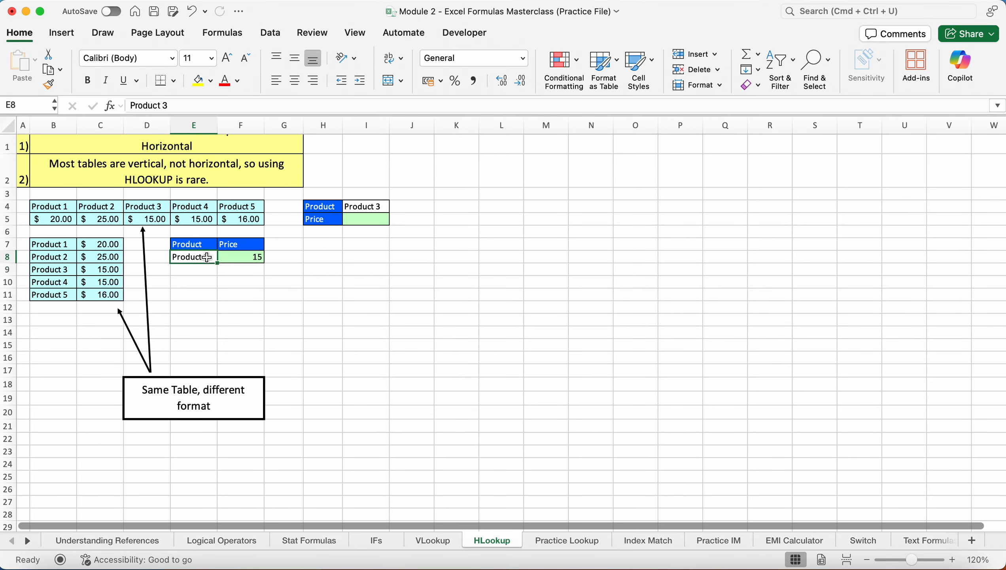
{"action": "double_click", "coordinate": [211, 257]}
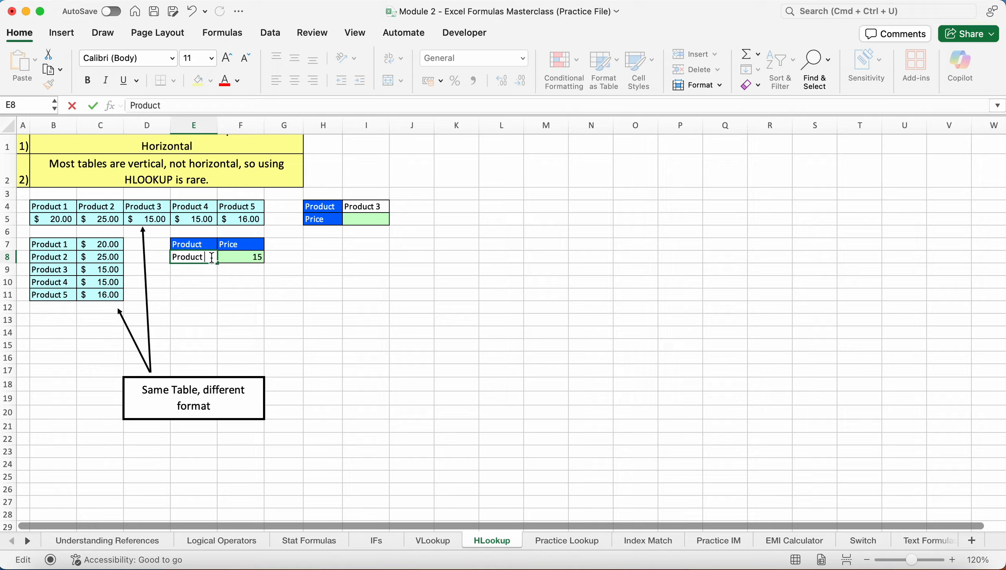
{"action": "type", "text": "2"}
{"action": "key", "text": "Return"}
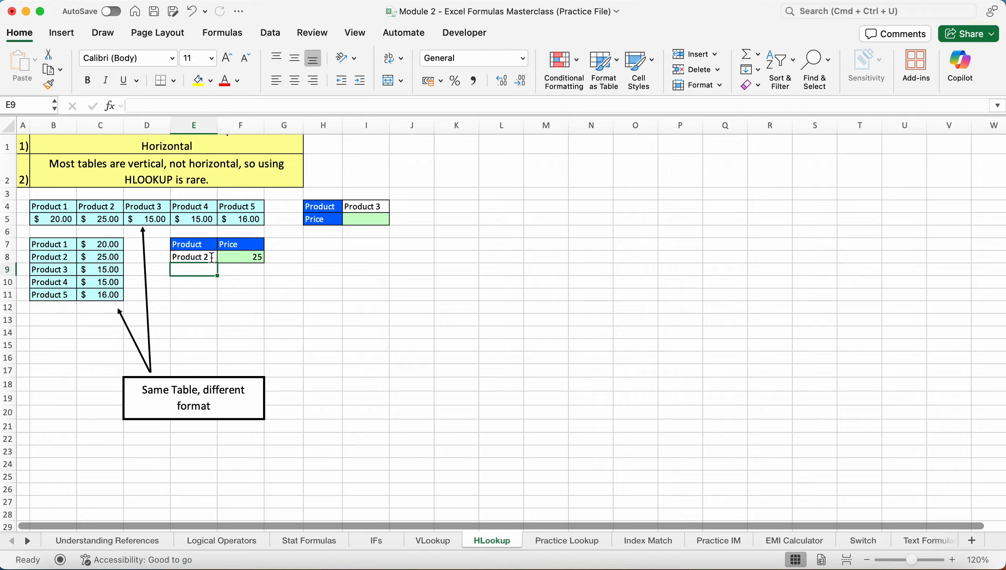
Step: Change the lookup product in cell E8 to Product 5
{"action": "left_click", "coordinate": [211, 257]}
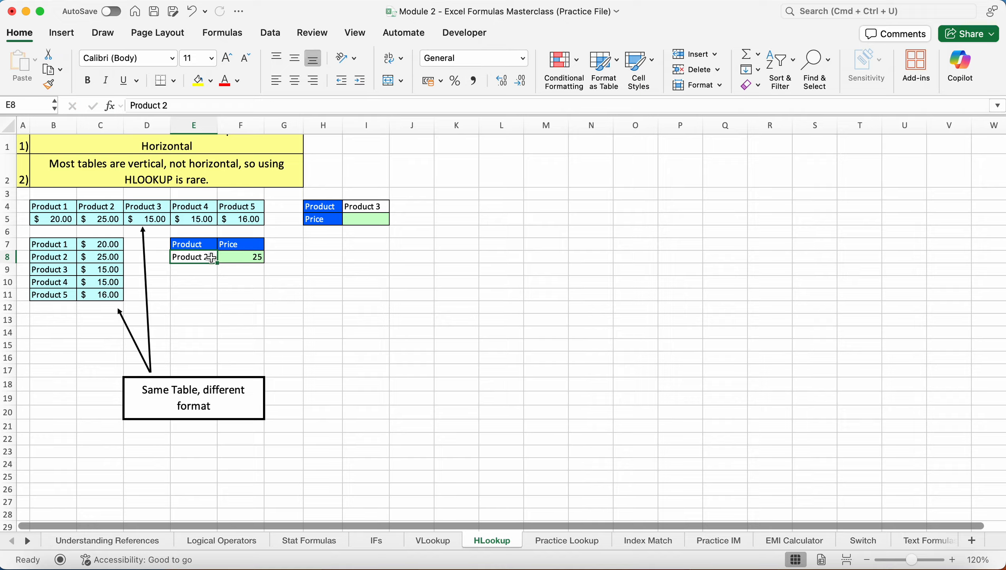
{"action": "double_click", "coordinate": [211, 257]}
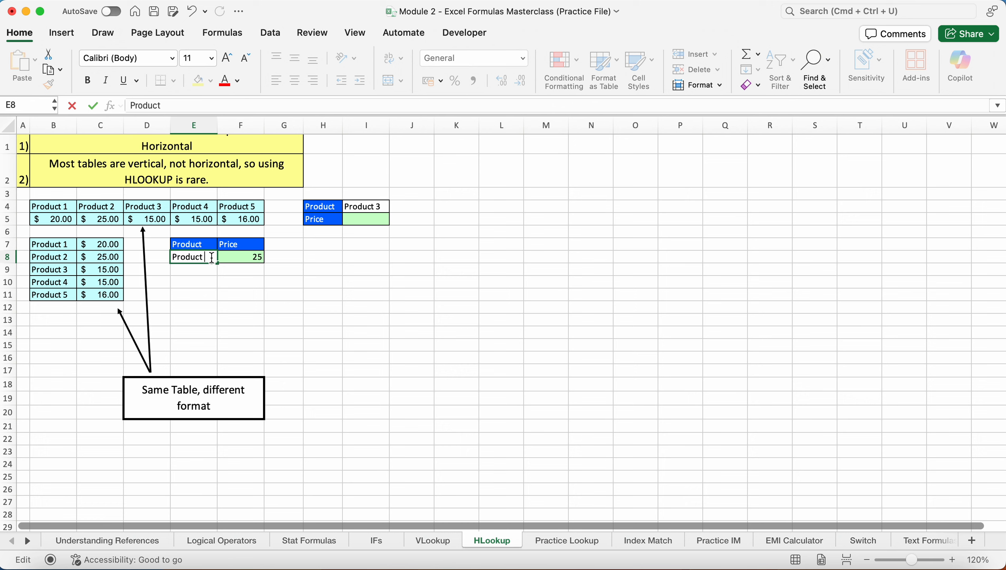
{"action": "type", "text": "5"}
{"action": "key", "text": "Return"}
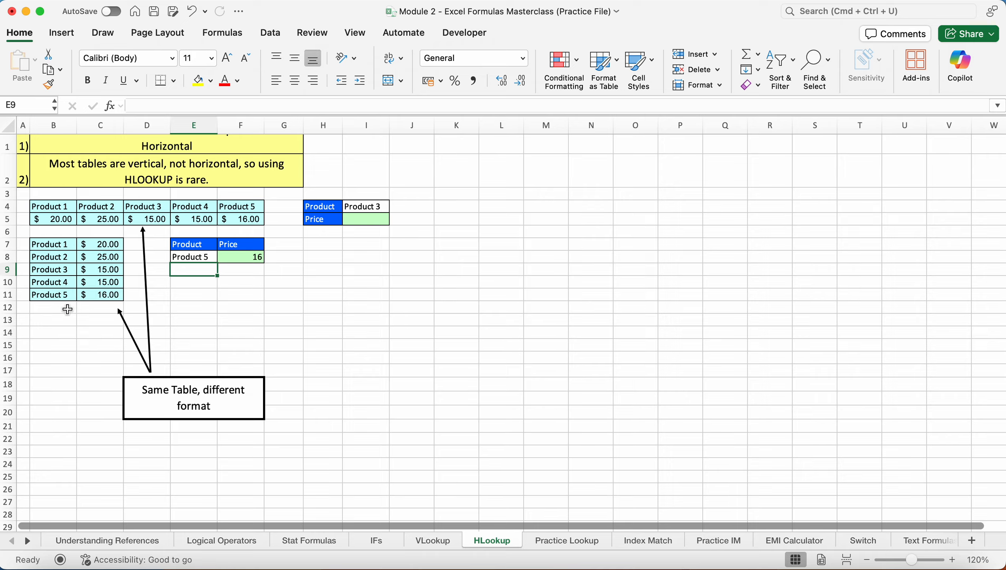
Step: Begin an HLOOKUP formula in price cell I5 with lookup value I4 and the horizontal table B4:F5 as table array
{"action": "left_click_drag", "start_coordinate": [53, 205], "coordinate": [242, 216]}
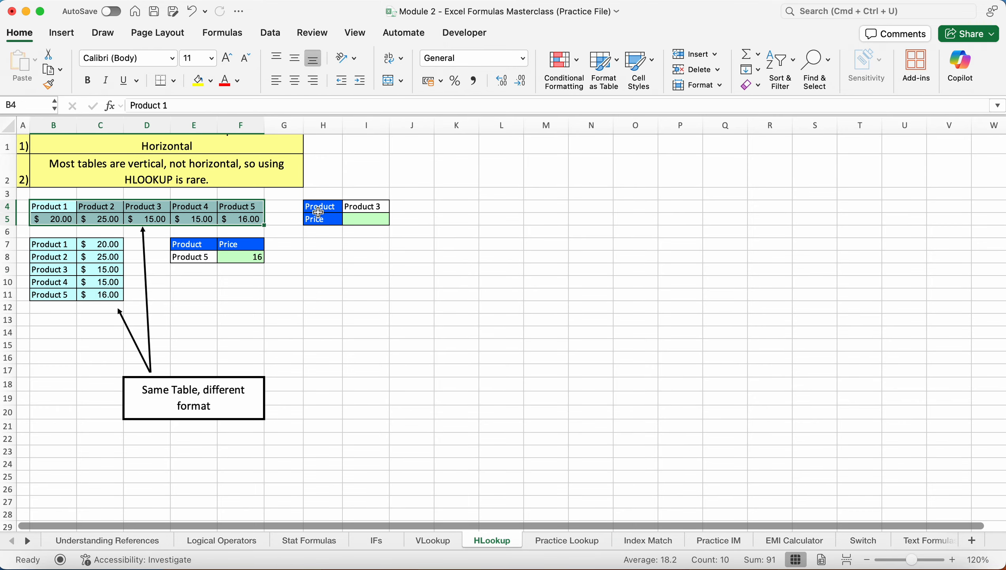
{"action": "left_click", "coordinate": [368, 207]}
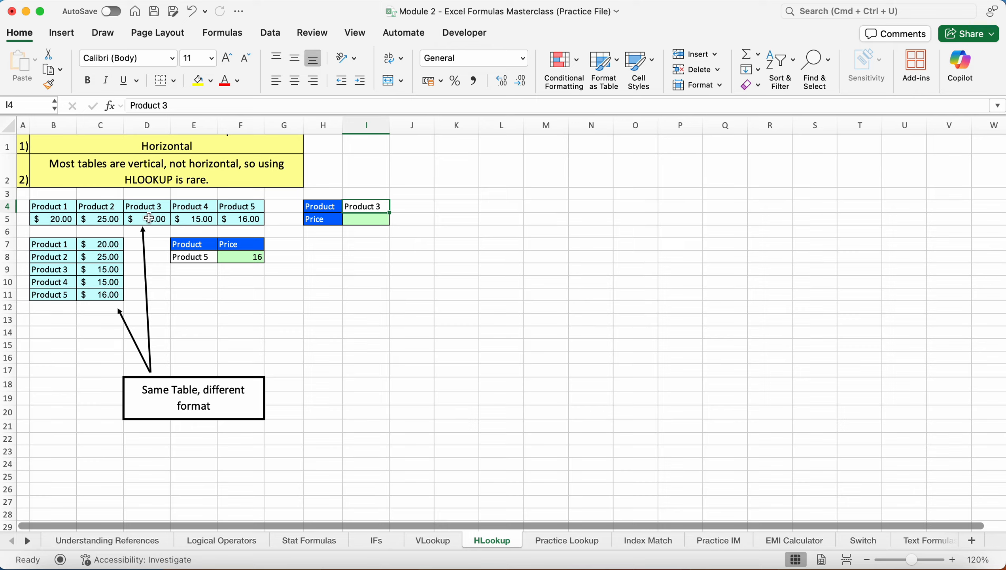
{"action": "left_click", "coordinate": [356, 220]}
{"action": "type", "text": "="}
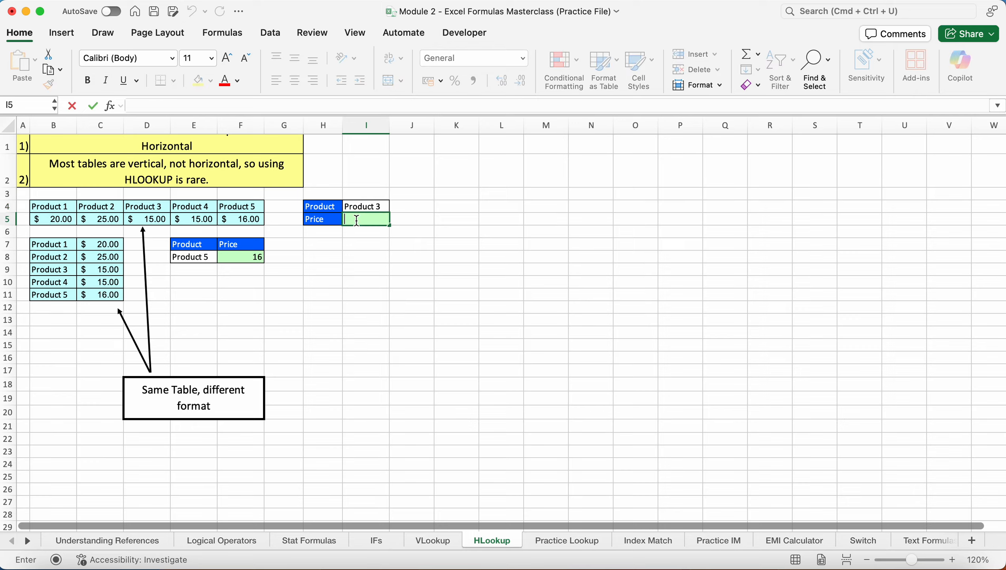
{"action": "type", "text": "h"}
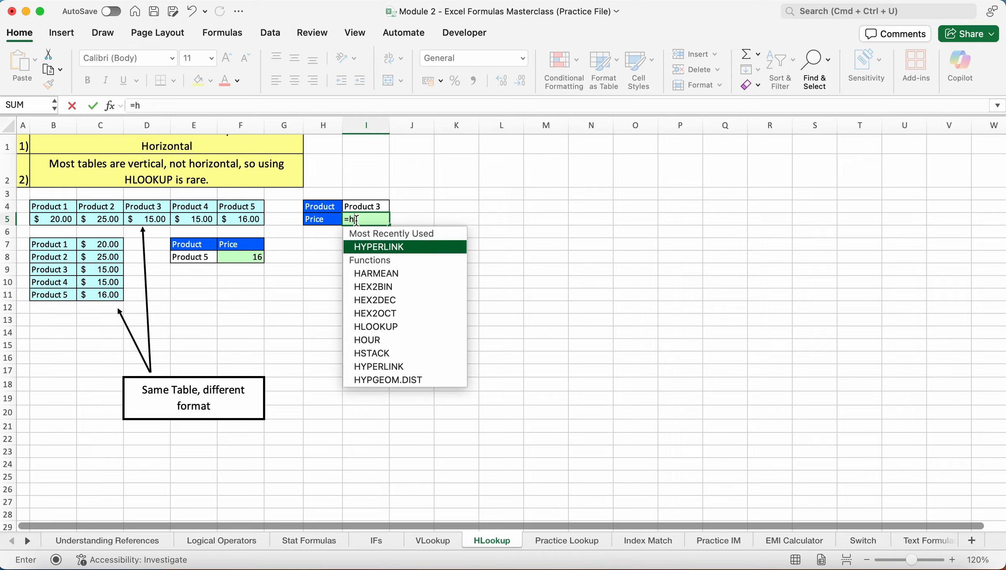
{"action": "type", "text": "loo"}
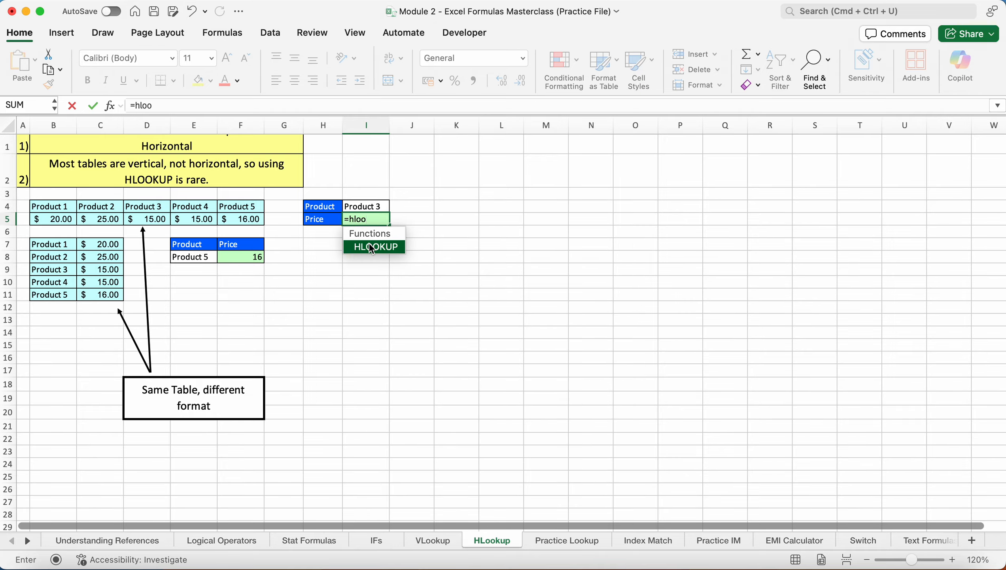
{"action": "double_click", "coordinate": [371, 246]}
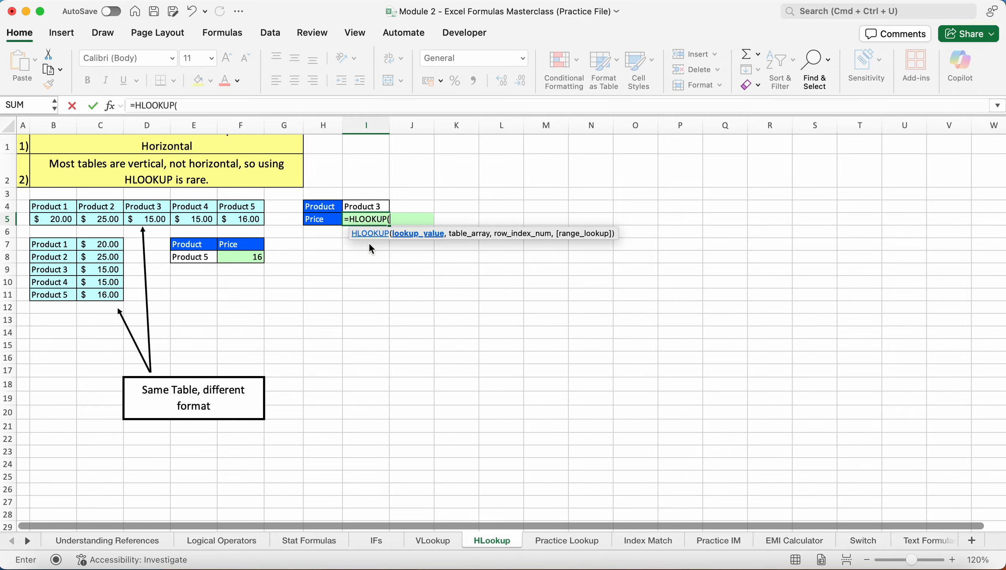
{"action": "left_click", "coordinate": [372, 203]}
{"action": "left_click", "coordinate": [374, 205]}
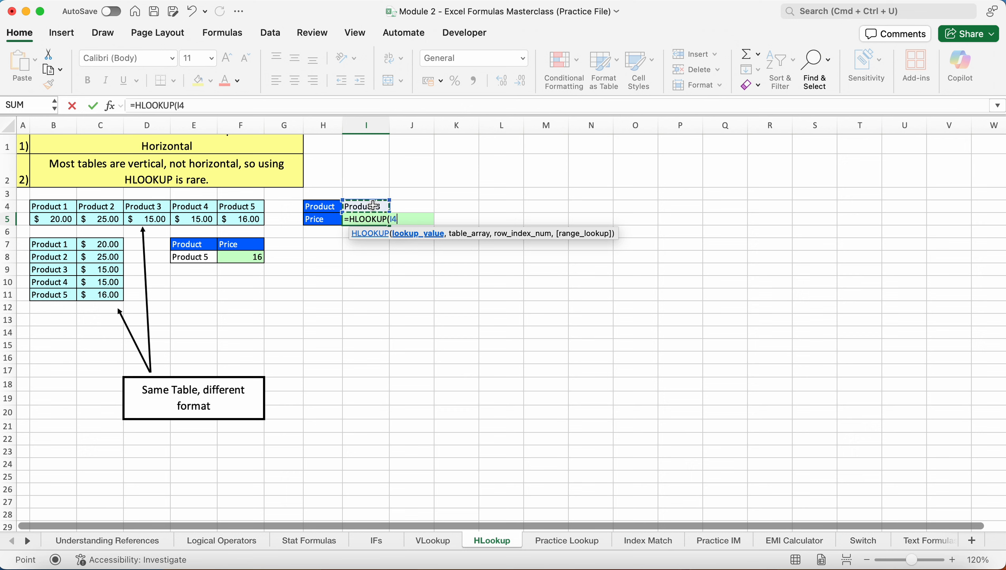
{"action": "type", "text": ","}
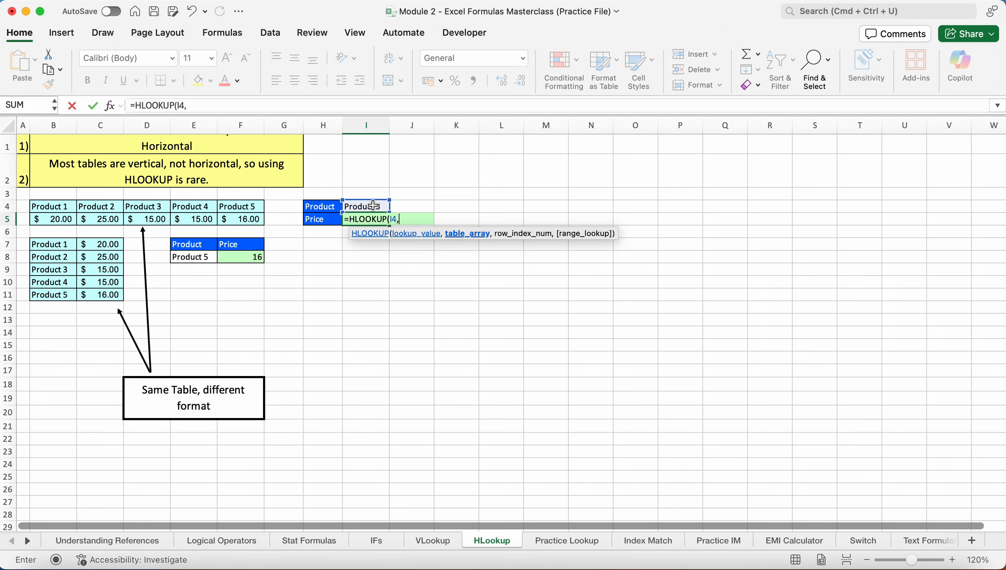
{"action": "left_click", "coordinate": [52, 207]}
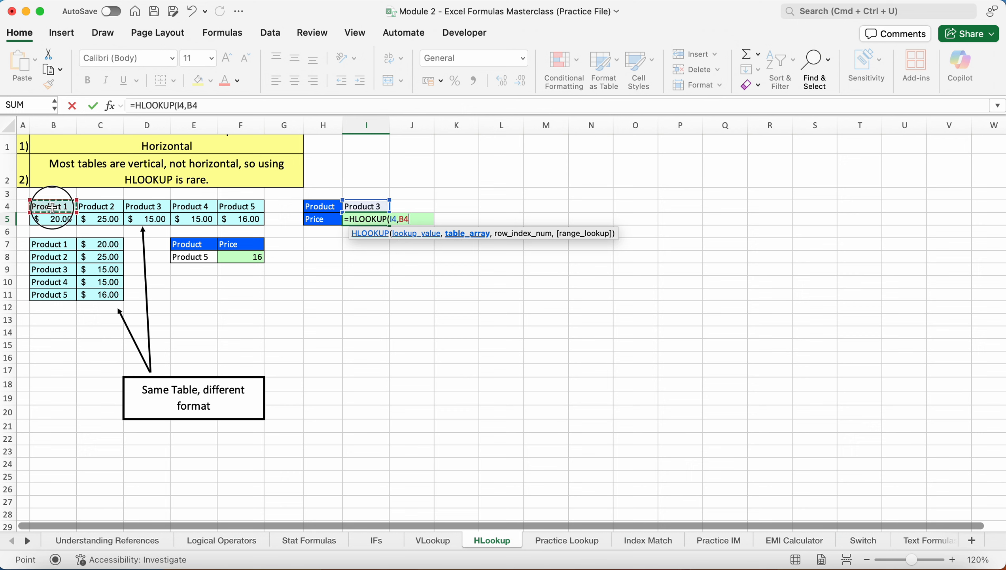
{"action": "left_click_drag", "start_coordinate": [52, 207], "coordinate": [238, 218]}
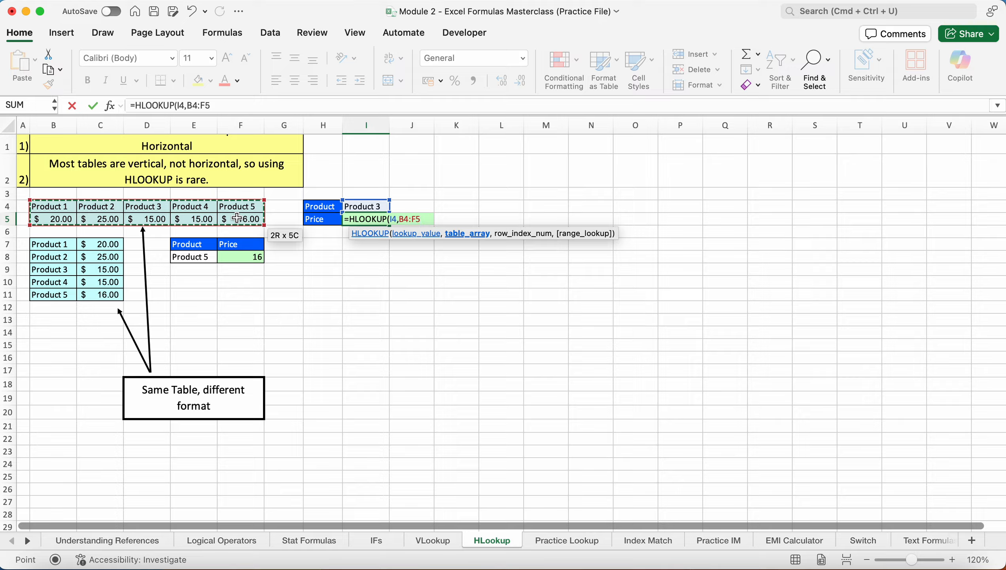
Step: Complete the HLOOKUP formula in I5 with row index 2 and FALSE for an exact match, and check it against D4:D5
{"action": "type", "text": ",2"}
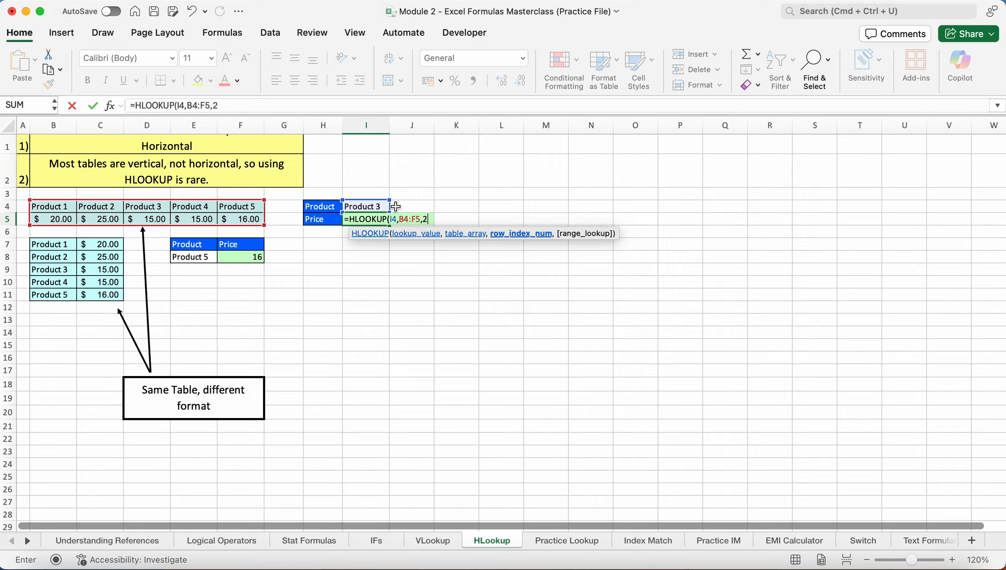
{"action": "type", "text": ","}
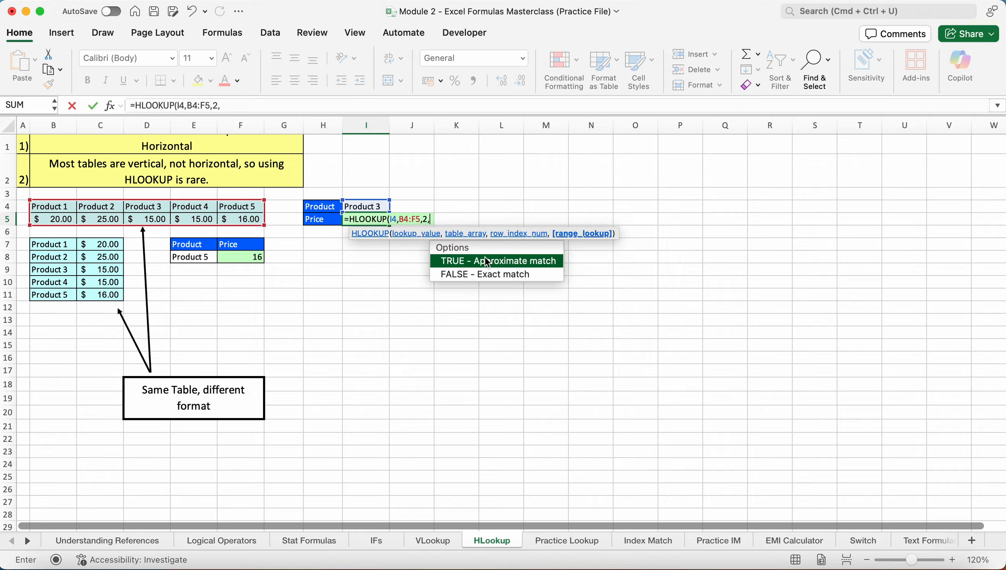
{"action": "double_click", "coordinate": [484, 278]}
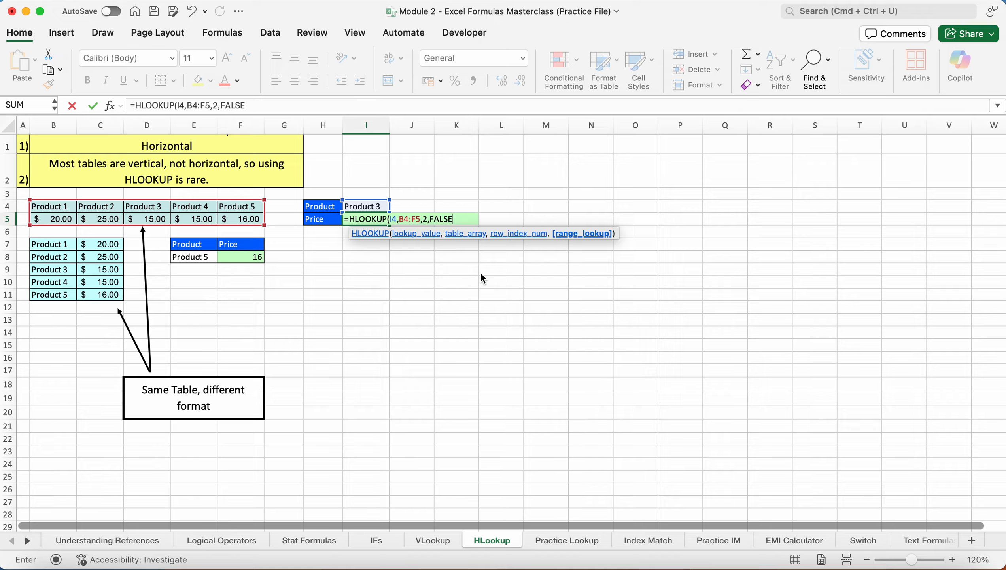
{"action": "type", "text": ")"}
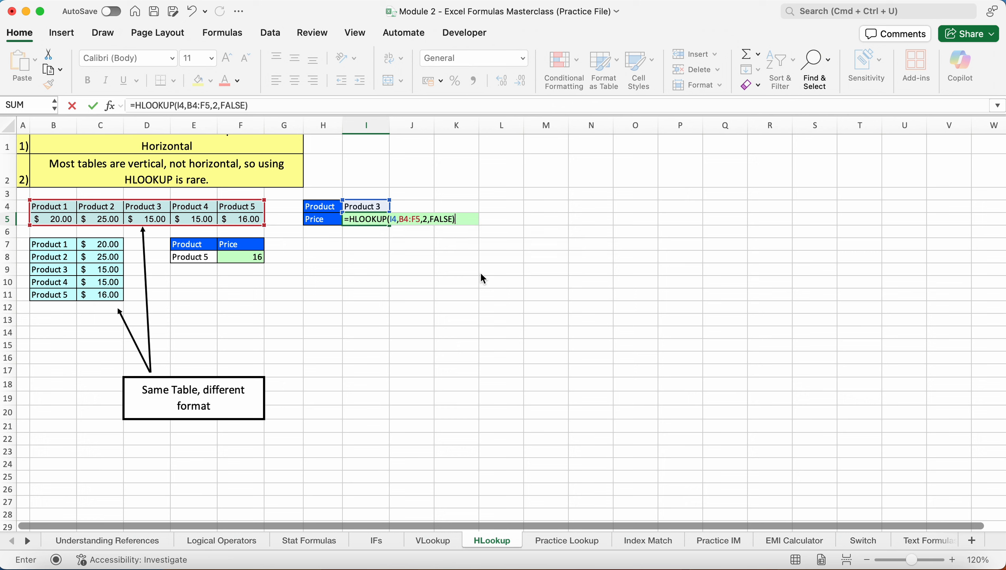
{"action": "key", "text": "Return"}
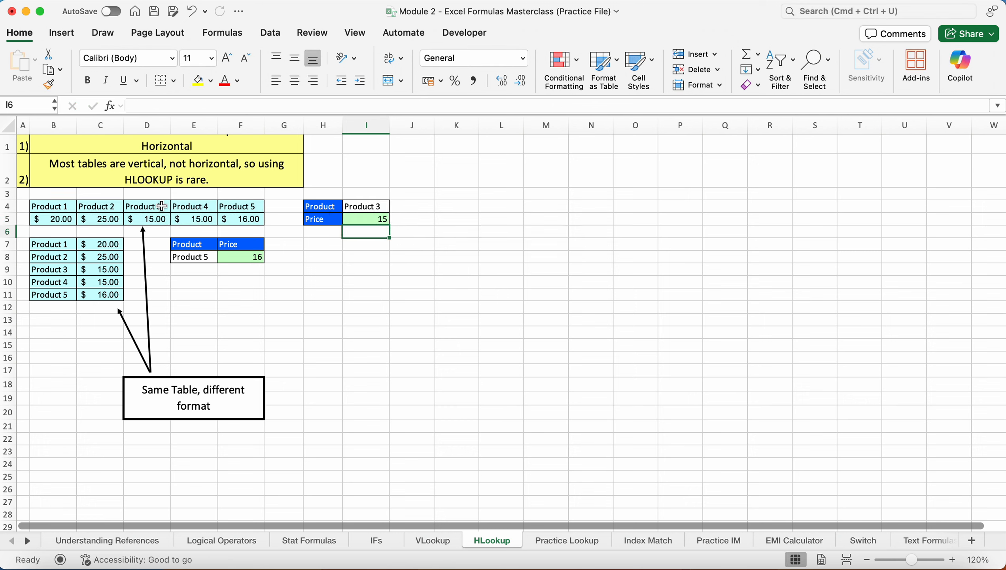
{"action": "left_click_drag", "start_coordinate": [156, 208], "coordinate": [156, 219]}
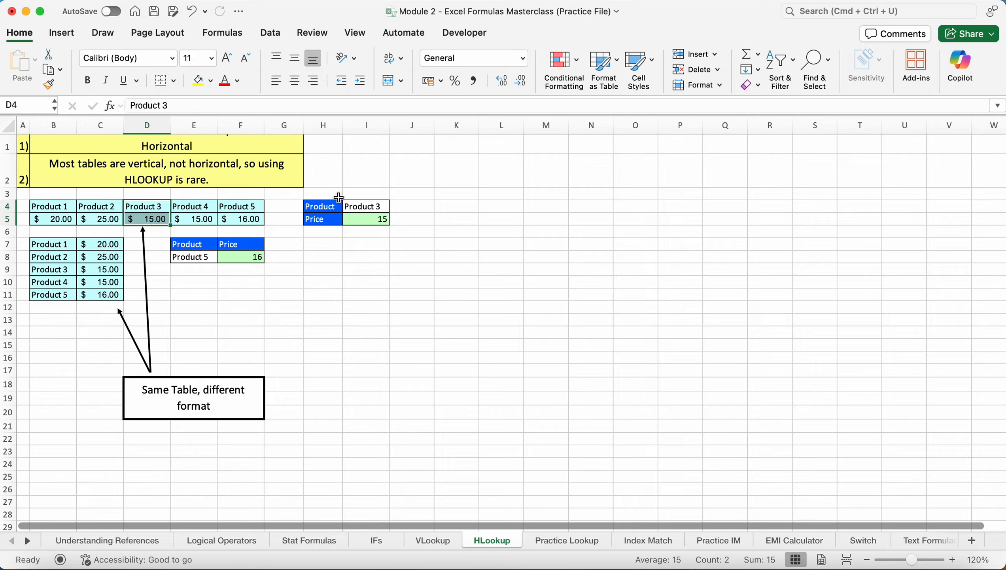
Step: Change the lookup product in cell I4 to Product 2 to test the HLOOKUP price
{"action": "double_click", "coordinate": [380, 208]}
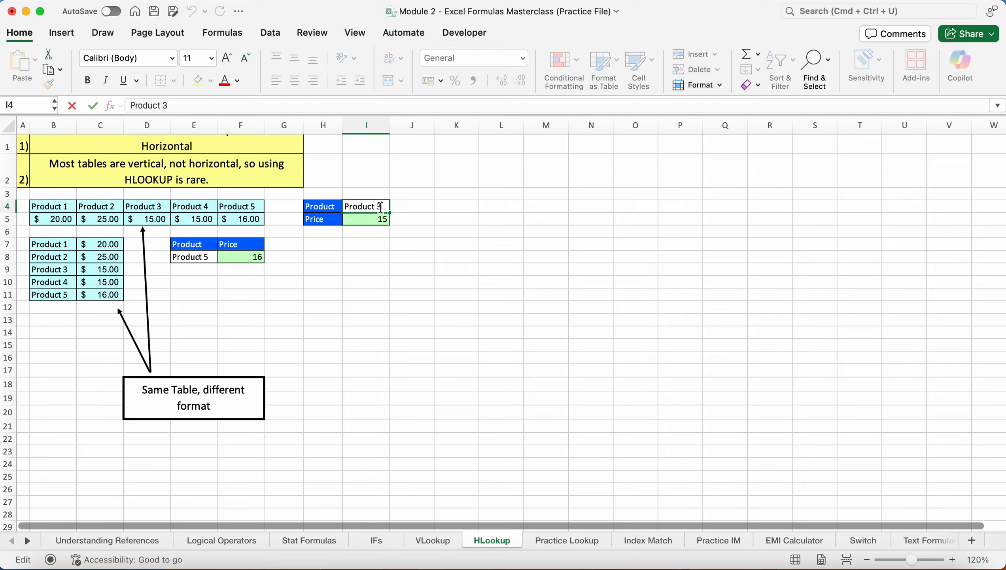
{"action": "type", "text": "2"}
{"action": "key", "text": "Return"}
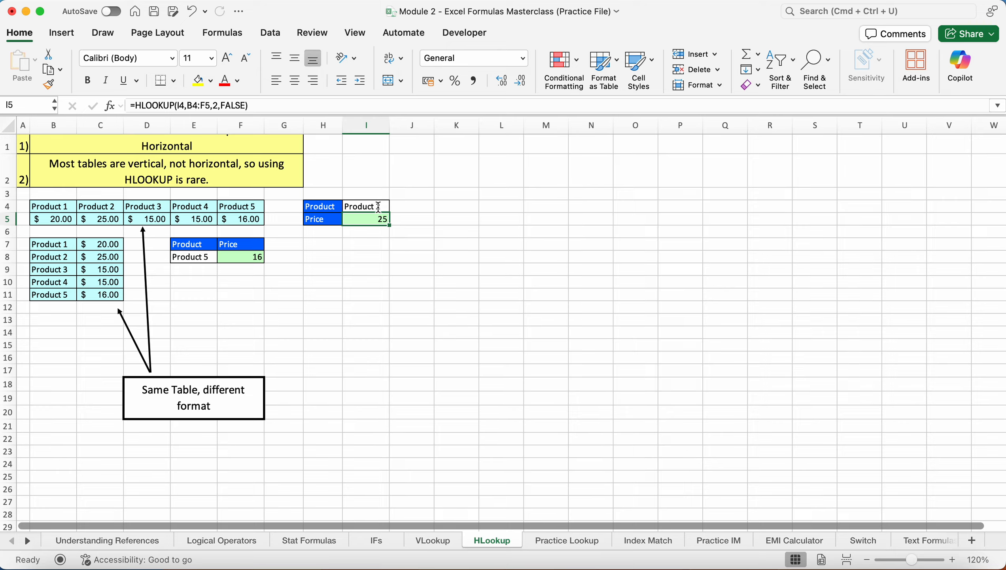
Step: Change the lookup product in cell I4 to Product 1
{"action": "left_click", "coordinate": [379, 207]}
{"action": "double_click", "coordinate": [384, 206]}
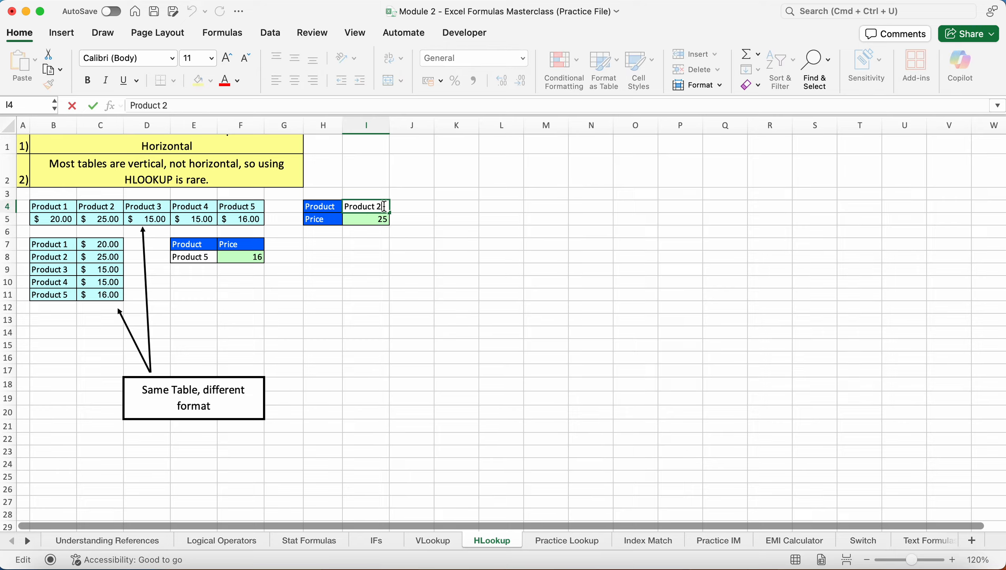
{"action": "type", "text": "1"}
{"action": "key", "text": "Return"}
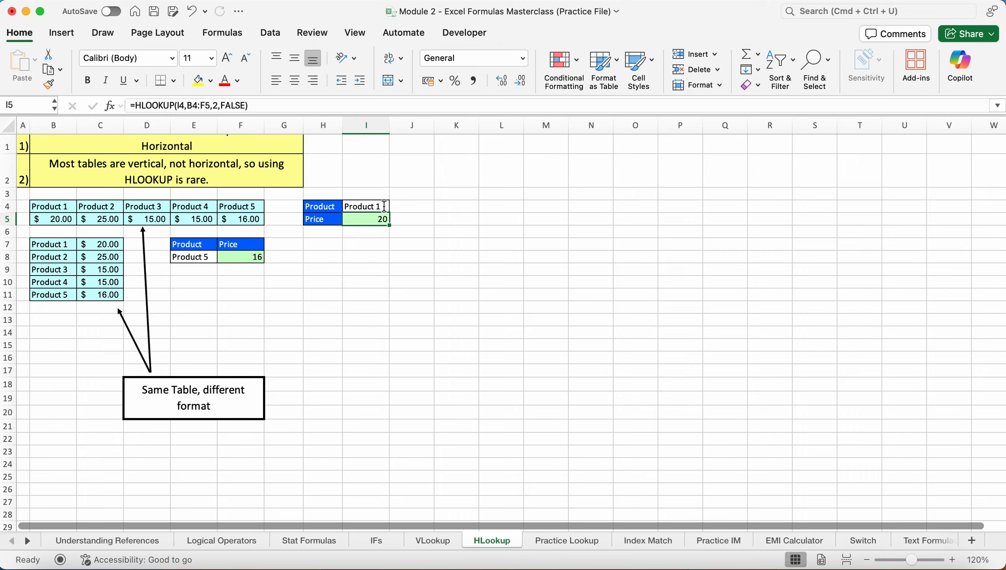
Step: Change the lookup product in cell I4 to Product 4
{"action": "left_click", "coordinate": [381, 206]}
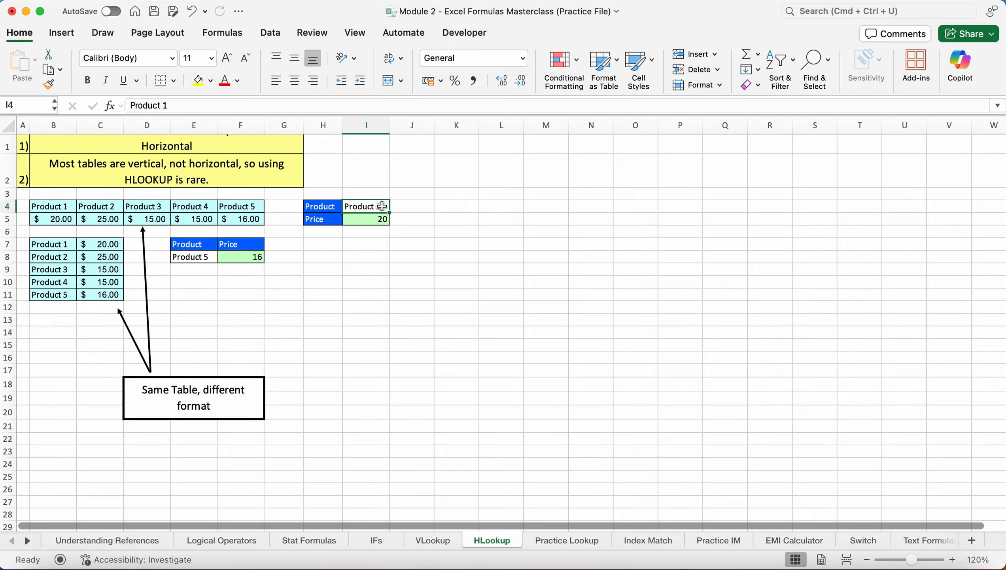
{"action": "double_click", "coordinate": [383, 207]}
{"action": "key", "text": "BackSpace"}
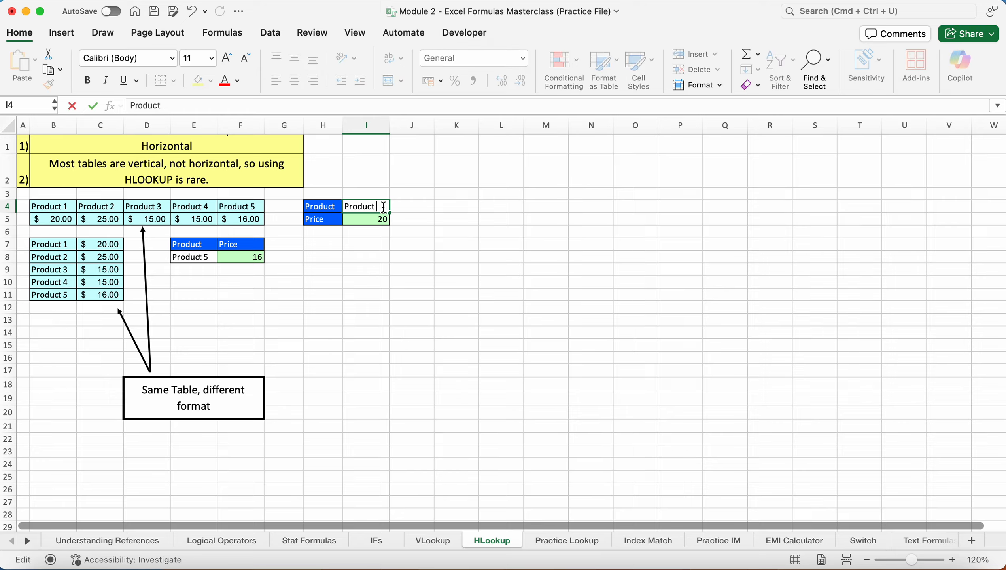
{"action": "type", "text": "4"}
{"action": "key", "text": "Return"}
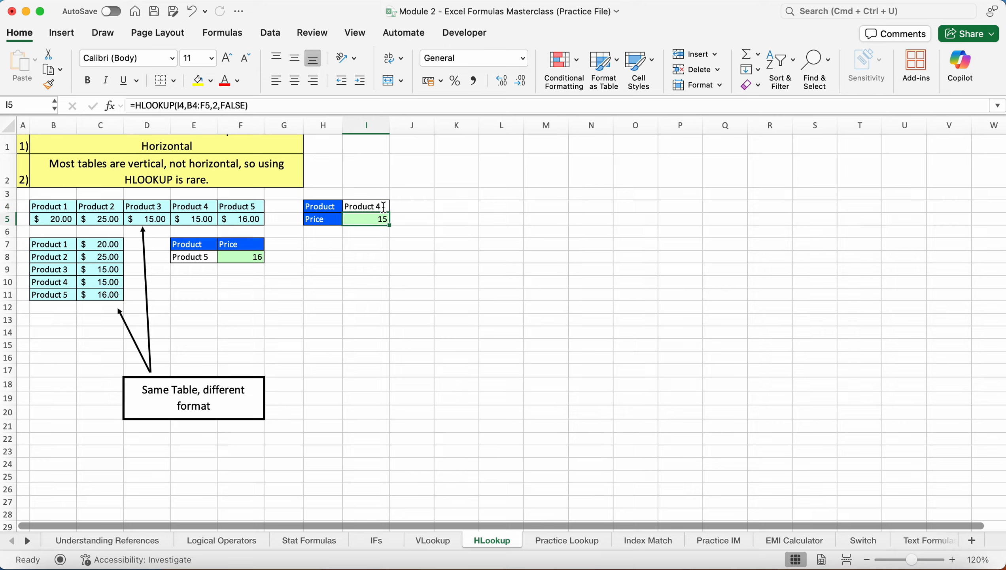
Step: Change the lookup product in cell I4 to Product 5
{"action": "double_click", "coordinate": [383, 206]}
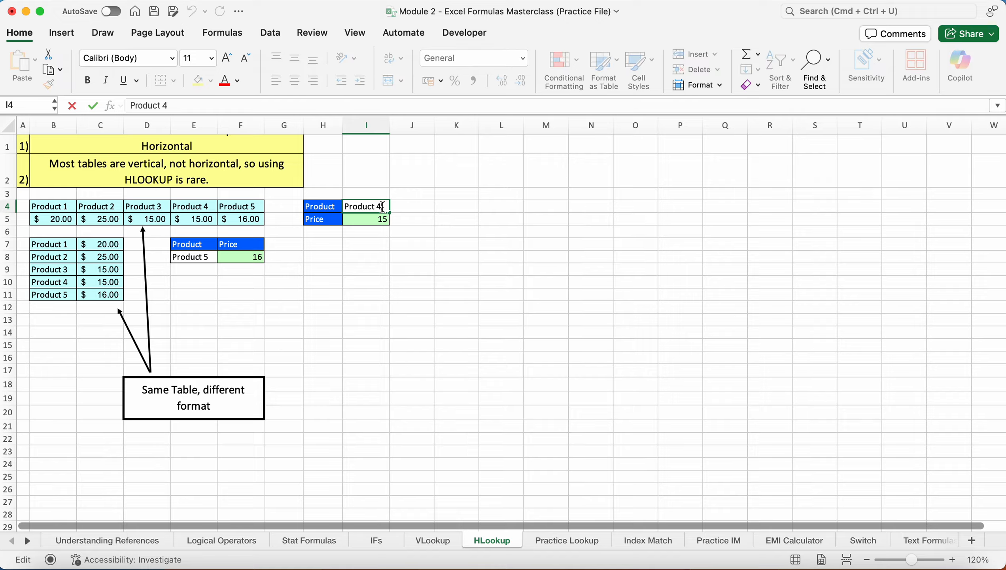
{"action": "type", "text": "5"}
{"action": "key", "text": "Return"}
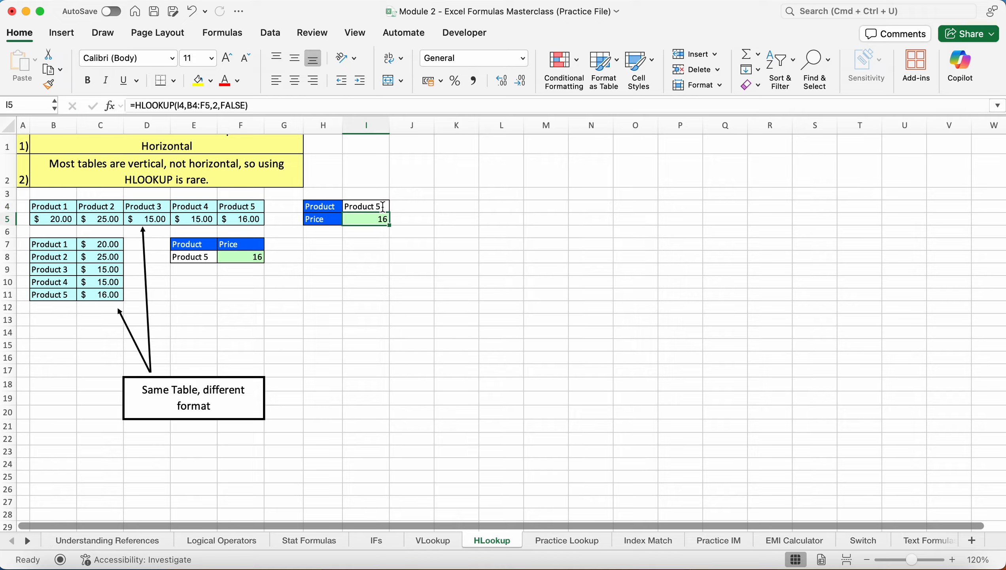